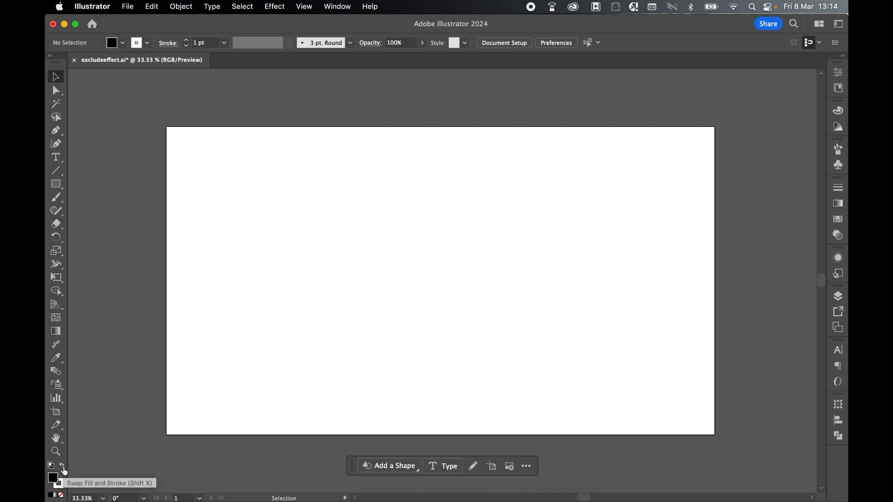
Draw a narrow full-height rectangle with black fill and no stroke along the artboard's left edge
{"action": "left_click", "coordinate": [62, 485]}
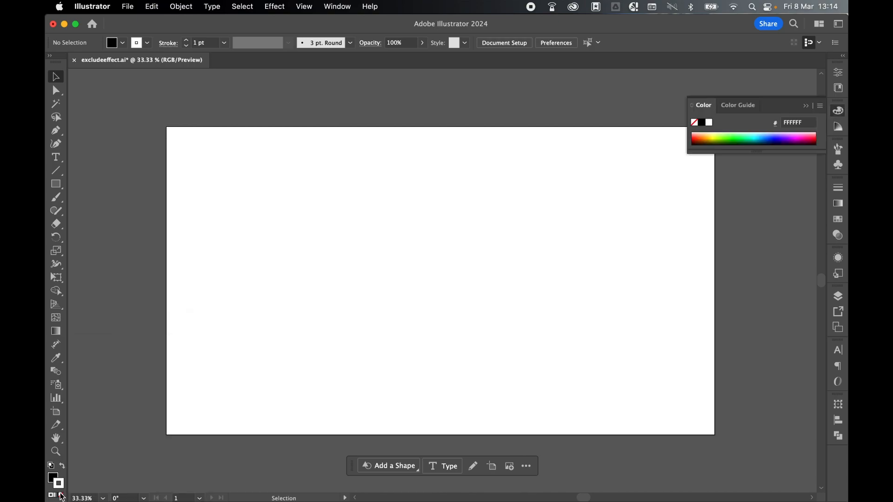
{"action": "left_click", "coordinate": [52, 478]}
{"action": "left_click_drag", "start_coordinate": [62, 186], "coordinate": [81, 184]}
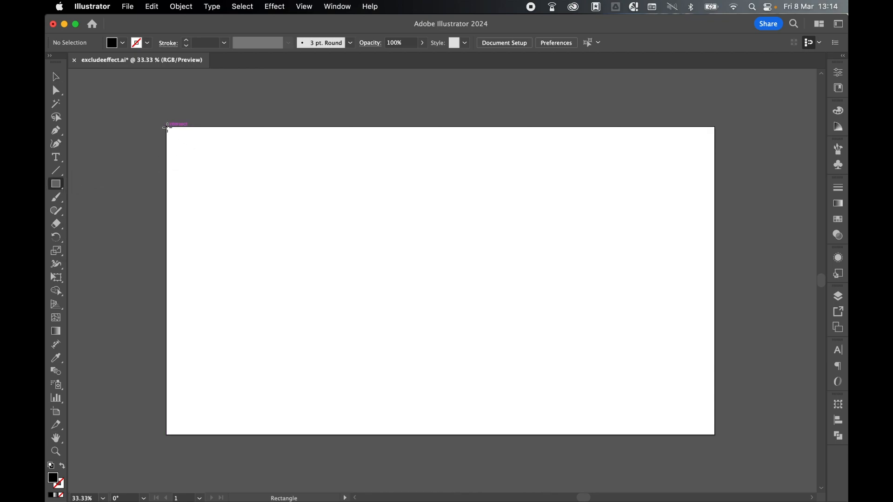
{"action": "left_click_drag", "start_coordinate": [167, 127], "coordinate": [175, 436]}
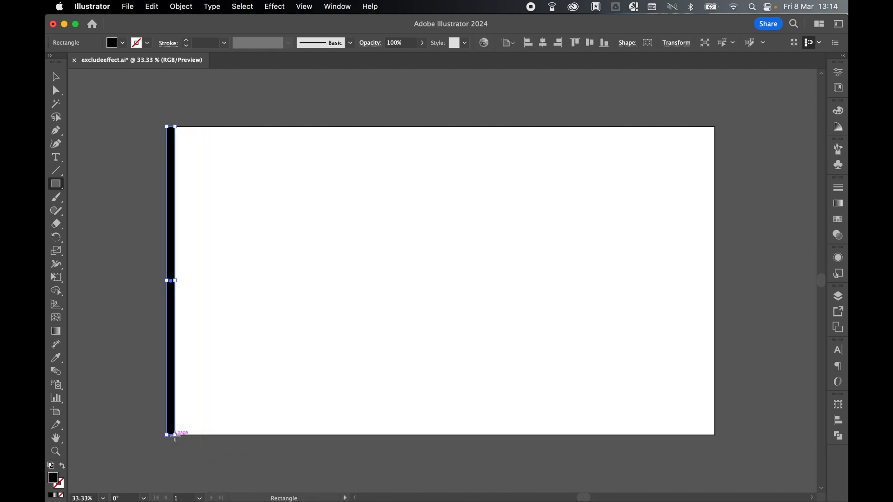
Duplicate the black bar and align the copy to the artboard's right edge
{"action": "left_click", "coordinate": [60, 79]}
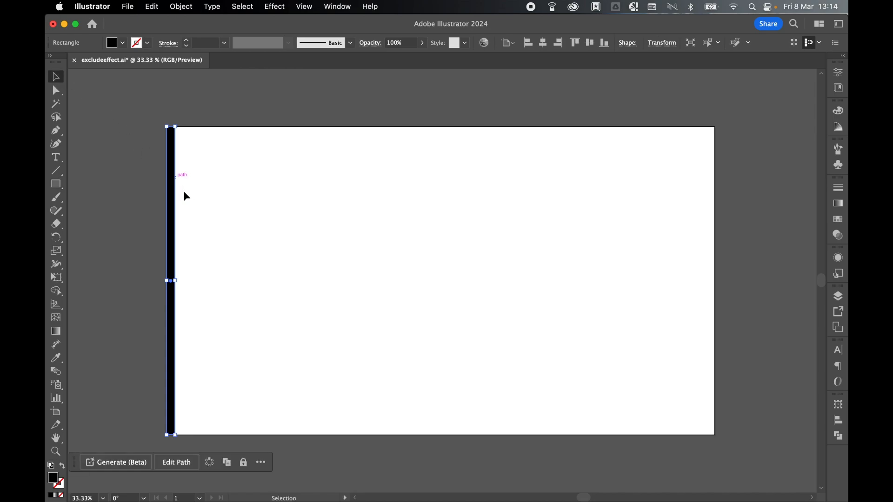
{"action": "left_click_drag", "start_coordinate": [176, 199], "coordinate": [210, 199]}
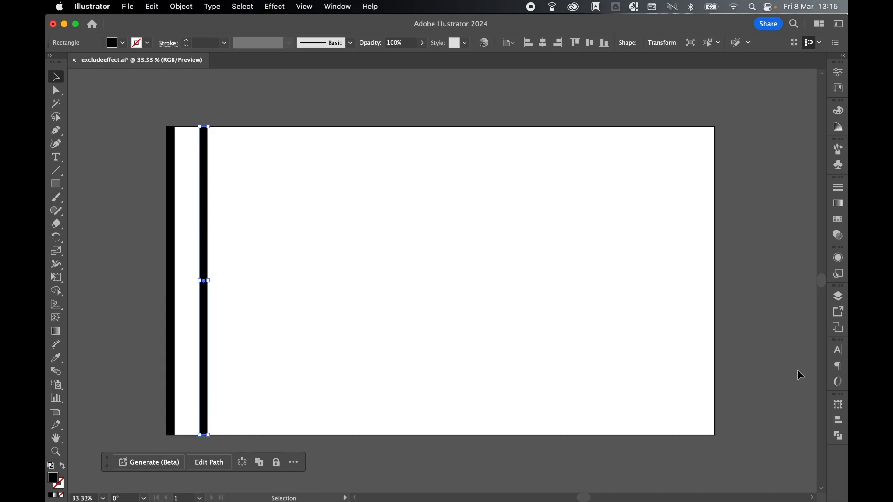
{"action": "left_click", "coordinate": [838, 421]}
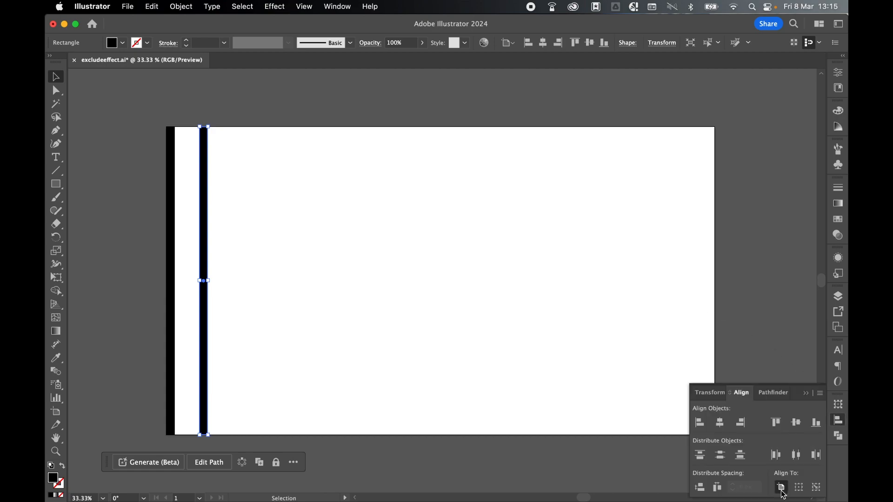
{"action": "left_click", "coordinate": [741, 423]}
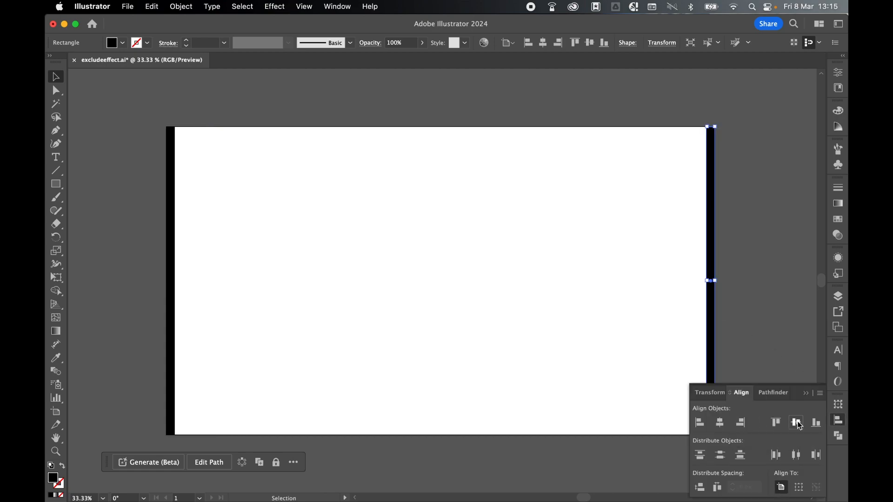
{"action": "left_click", "coordinate": [839, 423]}
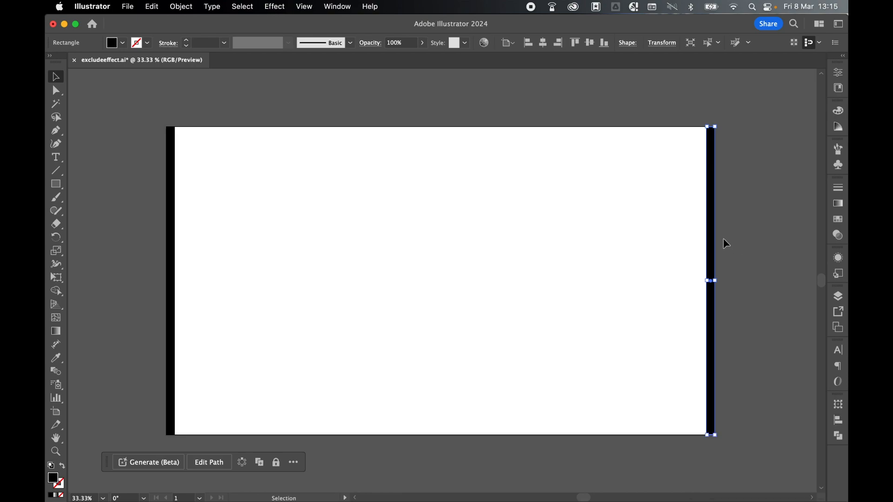
Copy the right bar into the artboard's interior and narrow the copy symmetrically to a thin line
{"action": "left_click_drag", "start_coordinate": [715, 243], "coordinate": [575, 238]}
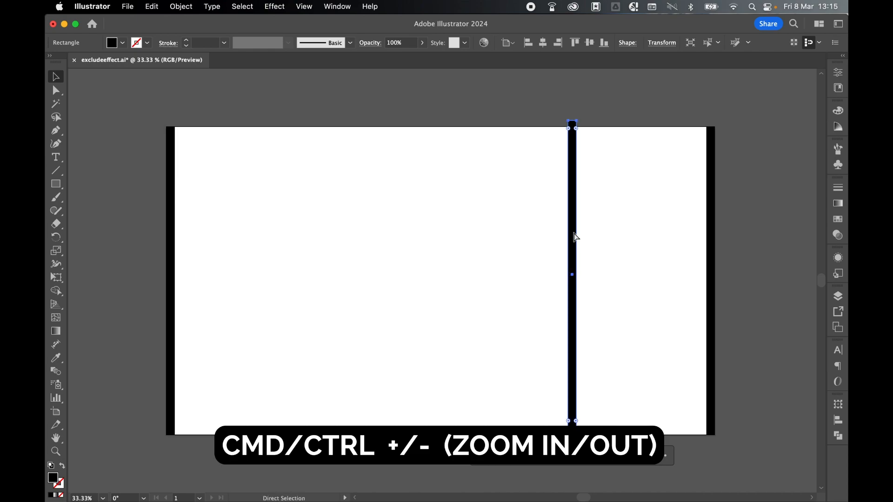
{"action": "key", "text": "super+equal"}
{"action": "key", "text": "super+equal"}
{"action": "key", "text": "super+equal"}
{"action": "key", "text": "super+equal"}
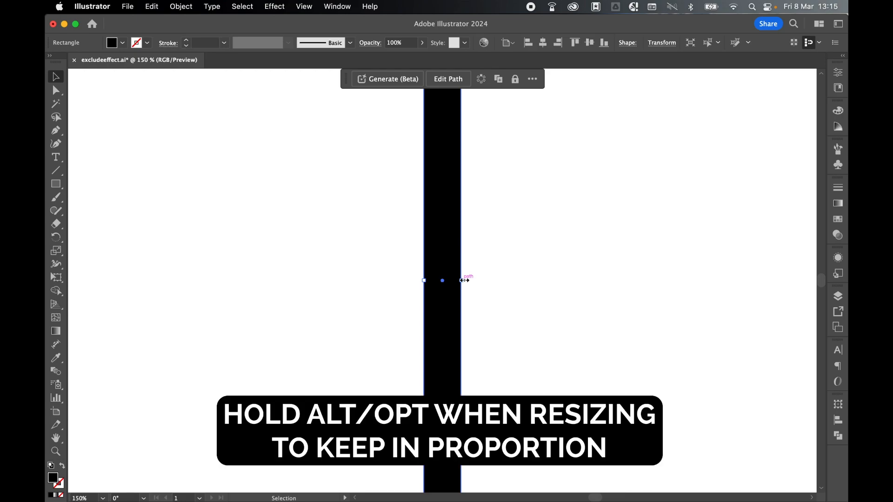
{"action": "left_click_drag", "start_coordinate": [463, 280], "coordinate": [445, 281]}
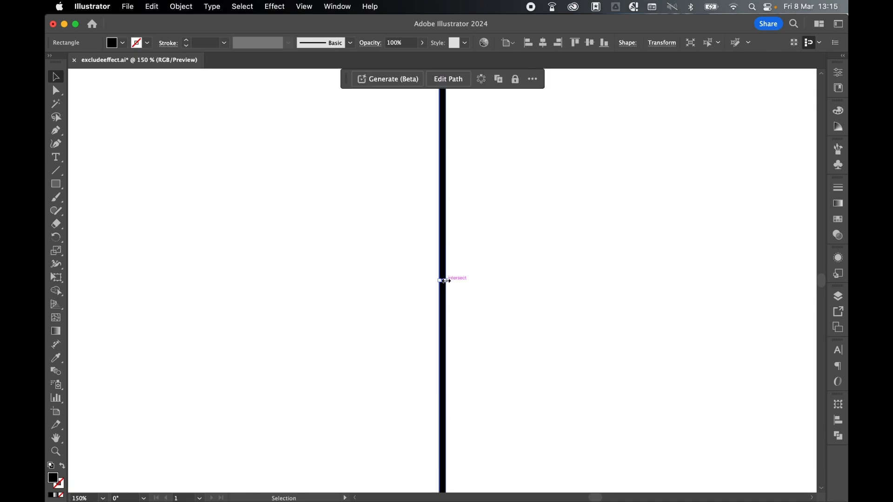
Centre the thin bar horizontally and vertically on the artboard, then deselect it
{"action": "key", "text": "super+minus"}
{"action": "key", "text": "super+minus"}
{"action": "key", "text": "super+minus"}
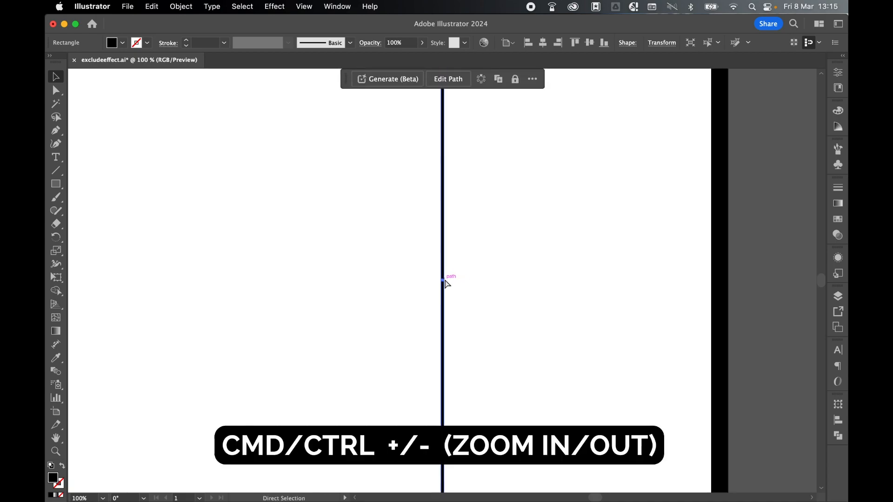
{"action": "key", "text": "super+minus"}
{"action": "left_click", "coordinate": [838, 421]}
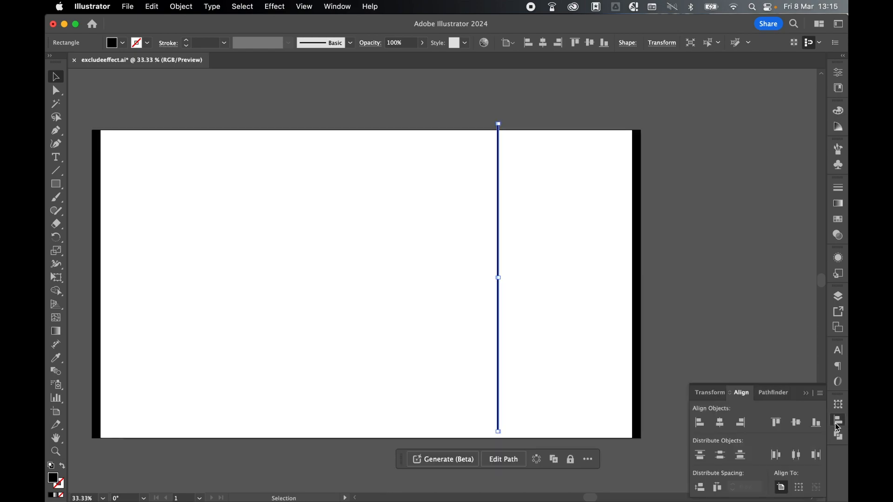
{"action": "left_click", "coordinate": [722, 426]}
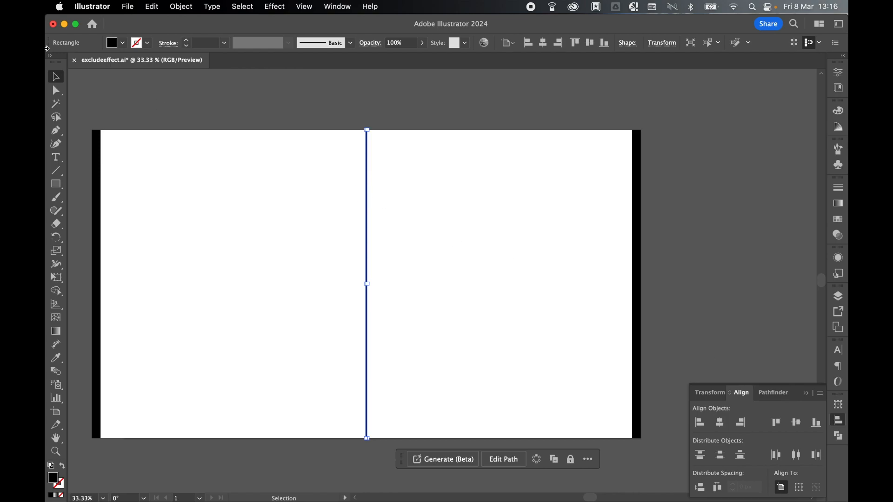
{"action": "left_click", "coordinate": [238, 124]}
{"action": "scroll", "coordinate": [221, 348], "scroll_direction": "left", "scroll_amount": 3}
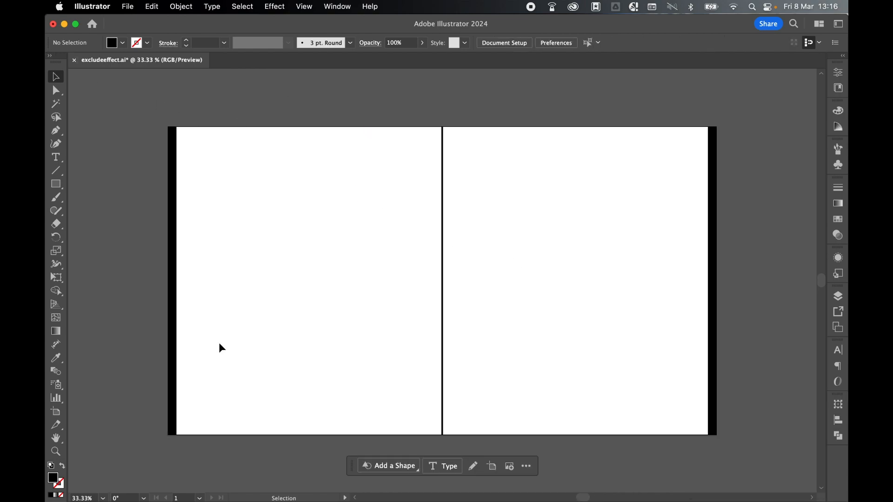
Blend the left bar, the thin centre bar and the right bar together with the Blend tool
{"action": "left_click", "coordinate": [57, 373]}
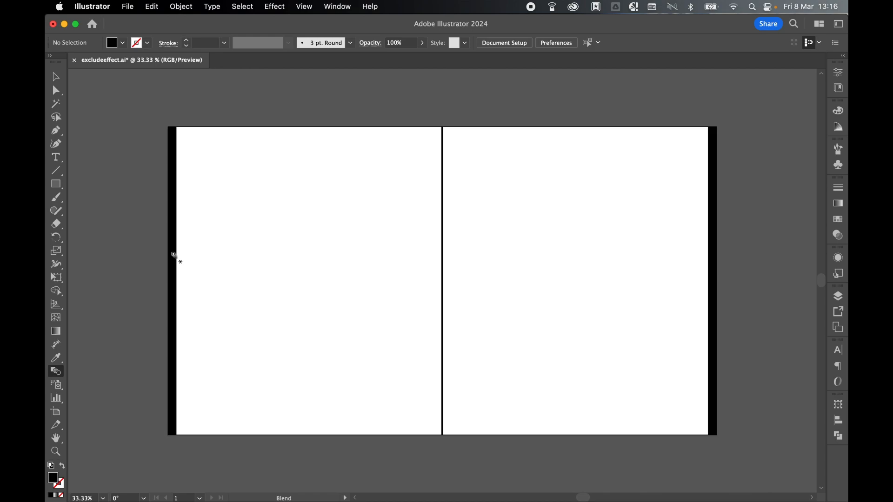
{"action": "left_click", "coordinate": [443, 242]}
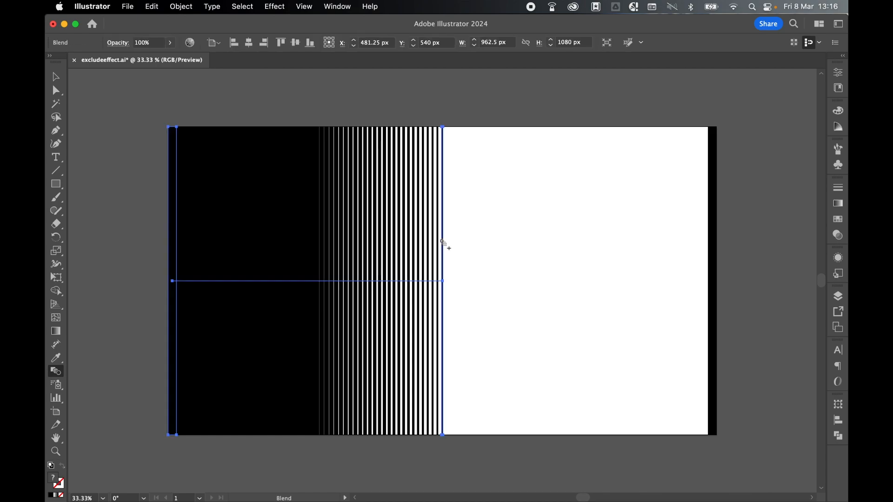
{"action": "left_click", "coordinate": [711, 227]}
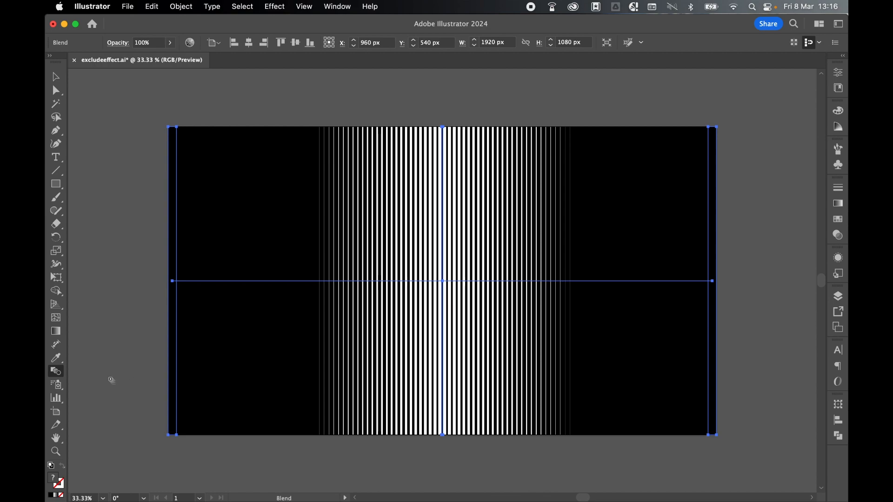
Set the blend spacing to Specified Steps with 32 steps, apply it and deselect the stripes
{"action": "double_click", "coordinate": [57, 376]}
{"action": "left_click", "coordinate": [643, 114]}
{"action": "left_click", "coordinate": [634, 135]}
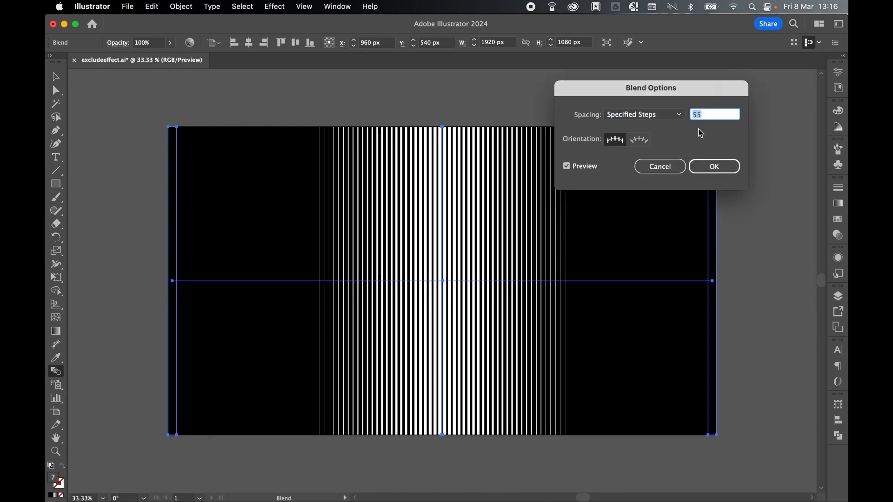
{"action": "key", "text": "Down"}
{"action": "key", "text": "Down"}
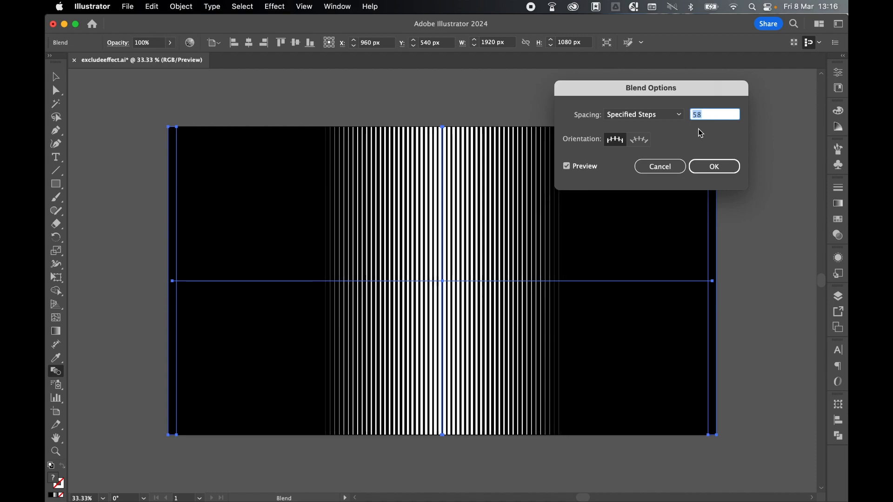
{"action": "key", "text": "Down"}
{"action": "key", "text": "Down"}
{"action": "key", "text": "Down"}
{"action": "key", "text": "Down"}
{"action": "key", "text": "Down"}
{"action": "key", "text": "Down"}
{"action": "key", "text": "Down"}
{"action": "key", "text": "Down"}
{"action": "key", "text": "Down"}
{"action": "key", "text": "Down"}
{"action": "key", "text": "Down"}
{"action": "key", "text": "Down"}
{"action": "key", "text": "Down"}
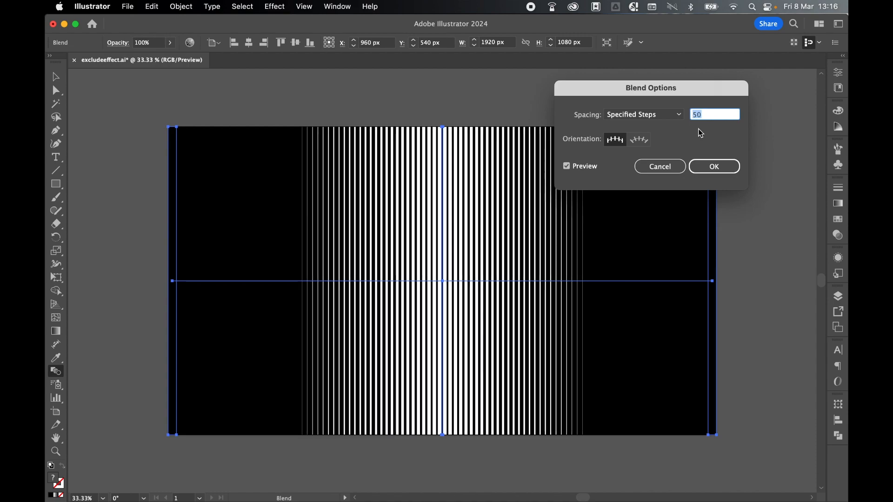
{"action": "key", "text": "Down"}
{"action": "key", "text": "Down"}
{"action": "key", "text": "Down"}
{"action": "key", "text": "Down"}
{"action": "key", "text": "Down"}
{"action": "key", "text": "Down"}
{"action": "key", "text": "Down"}
{"action": "key", "text": "Down"}
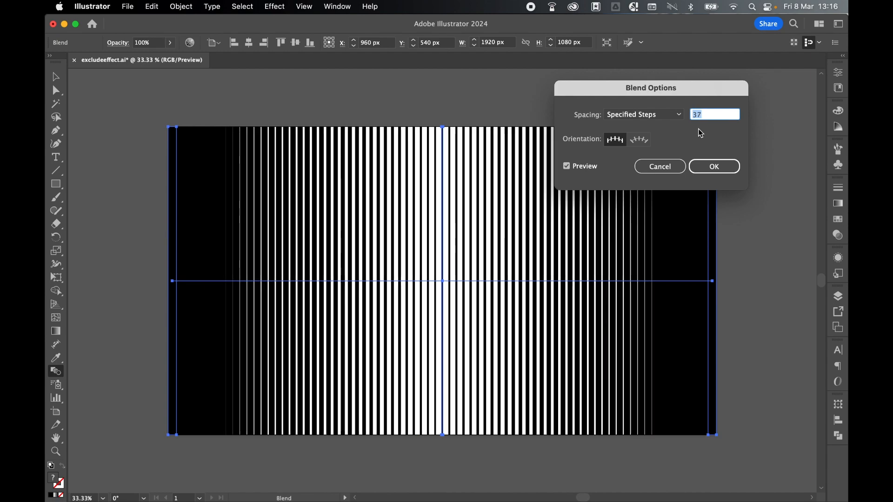
{"action": "key", "text": "Up"}
{"action": "key", "text": "Up"}
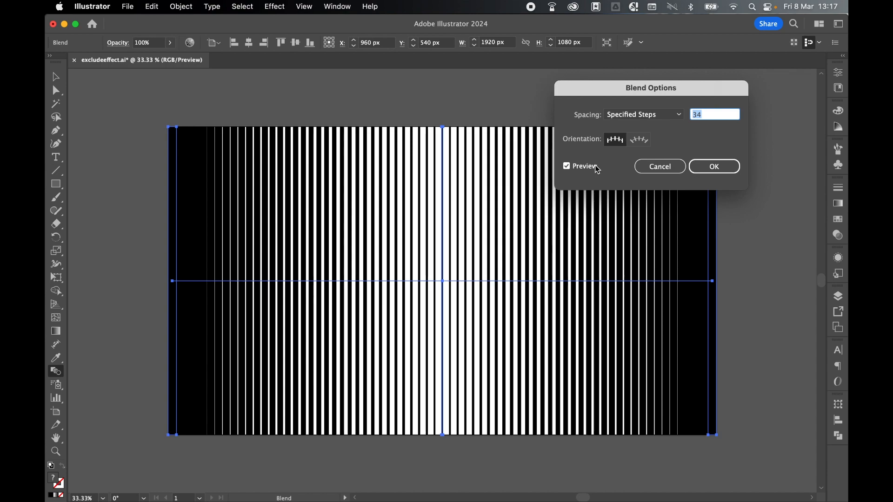
{"action": "key", "text": "Down"}
{"action": "key", "text": "Down"}
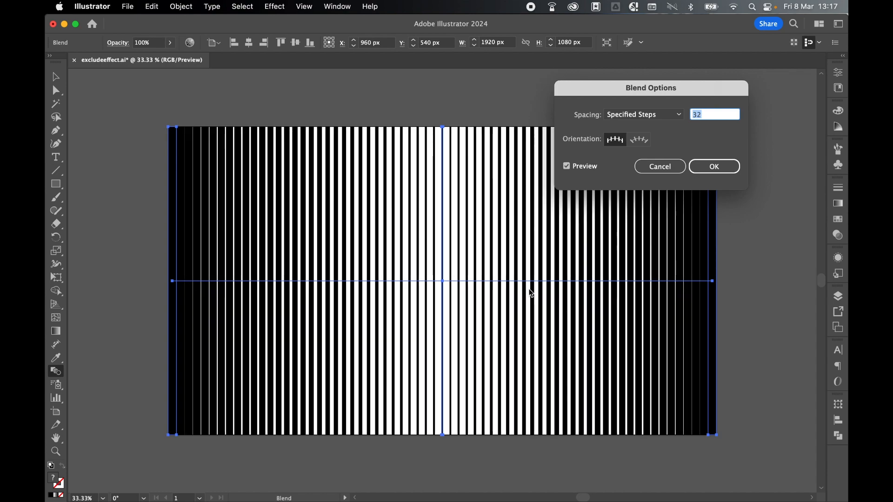
{"action": "left_click", "coordinate": [714, 168]}
{"action": "left_click", "coordinate": [56, 75]}
{"action": "left_click", "coordinate": [295, 84]}
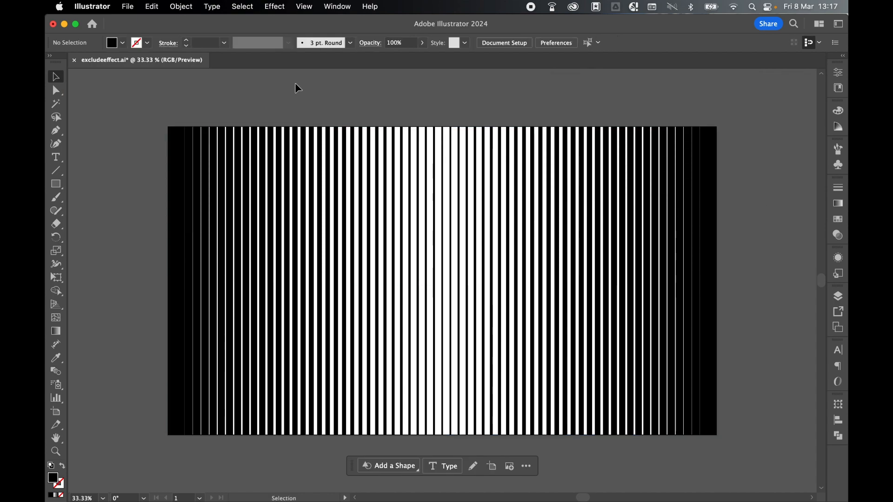
Add the text GROOVY above the artboard and scale it up proportionally to about 112 pt
{"action": "key", "text": "super+minus"}
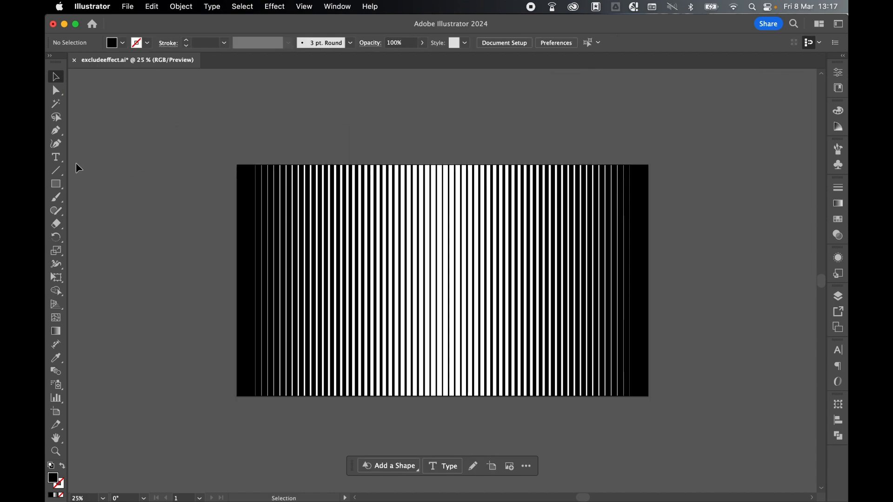
{"action": "left_click", "coordinate": [56, 157]}
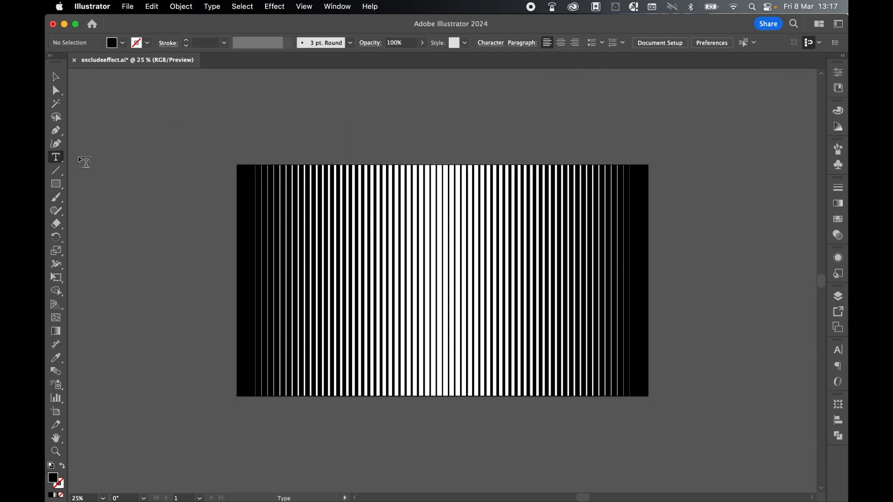
{"action": "left_click", "coordinate": [456, 122]}
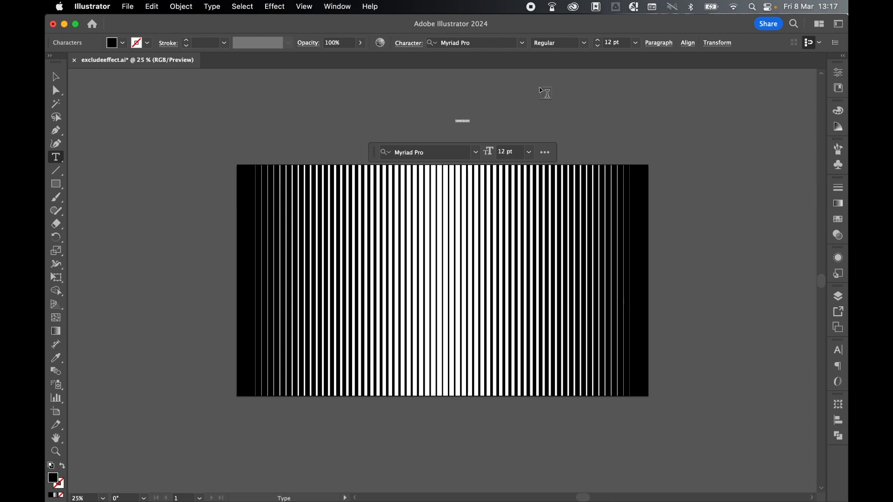
{"action": "key", "text": "Escape"}
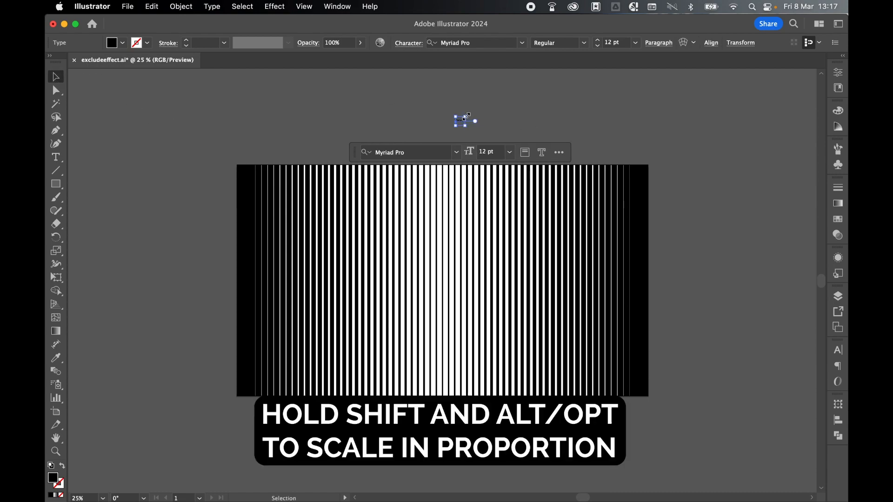
{"action": "left_click_drag", "start_coordinate": [467, 116], "coordinate": [597, 82]}
Change the GROOVY text's font to Bemio Italic
{"action": "left_click", "coordinate": [838, 366]}
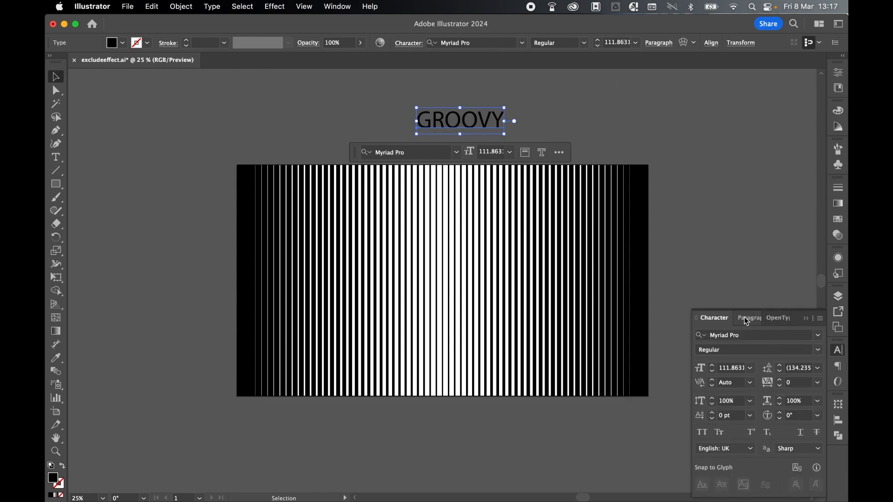
{"action": "left_click", "coordinate": [712, 350]}
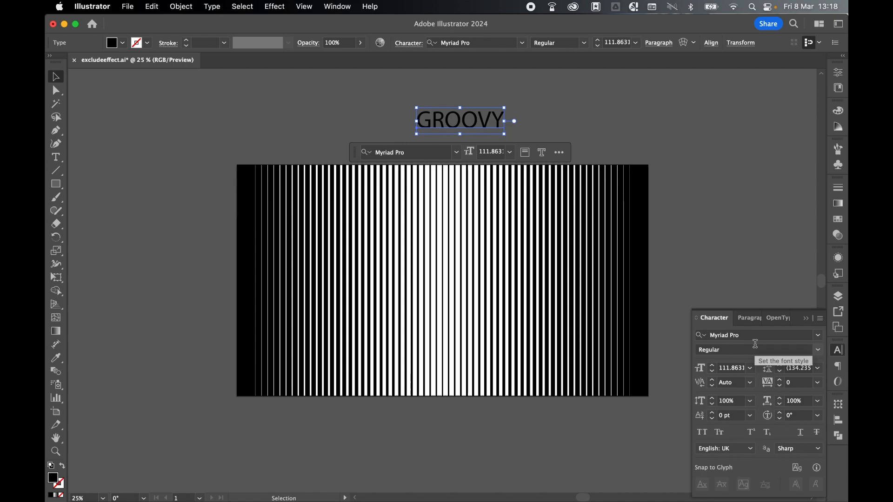
{"action": "left_click", "coordinate": [768, 334]}
{"action": "type", "text": "BEMIO"}
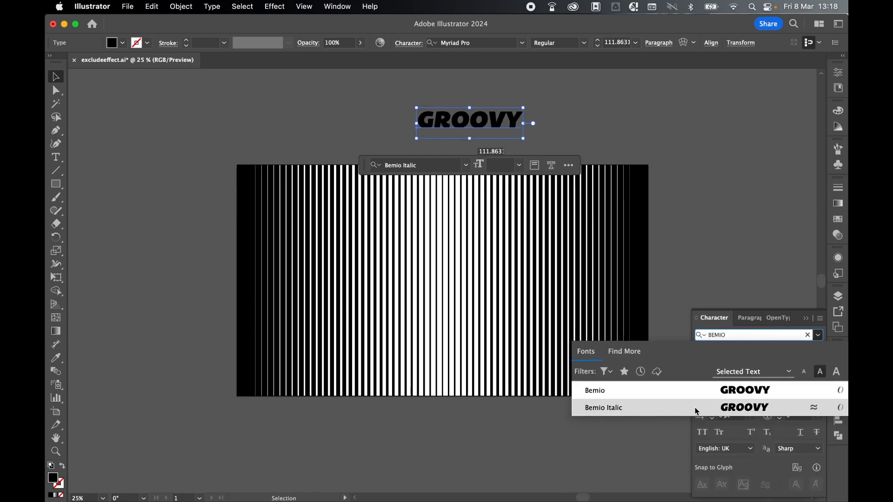
{"action": "left_click", "coordinate": [693, 407]}
Centre-align the paragraph of the GROOVY text
{"action": "left_click", "coordinate": [746, 318]}
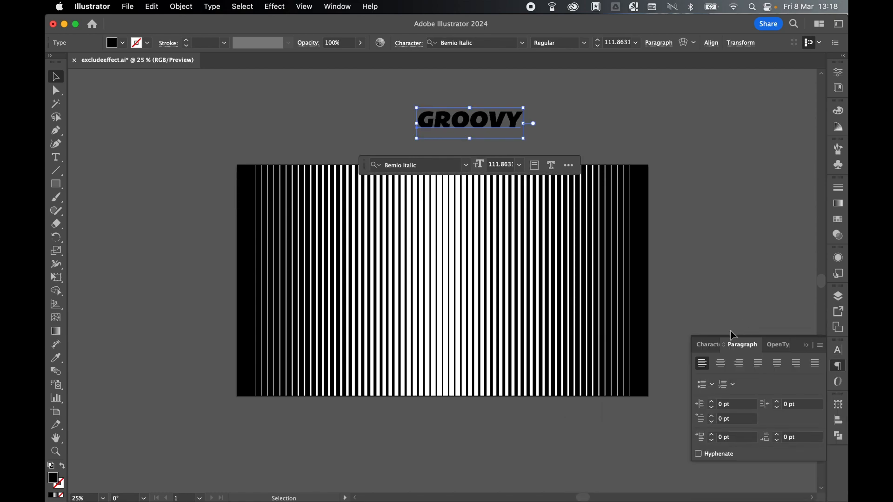
{"action": "left_click", "coordinate": [722, 364]}
{"action": "left_click", "coordinate": [708, 345]}
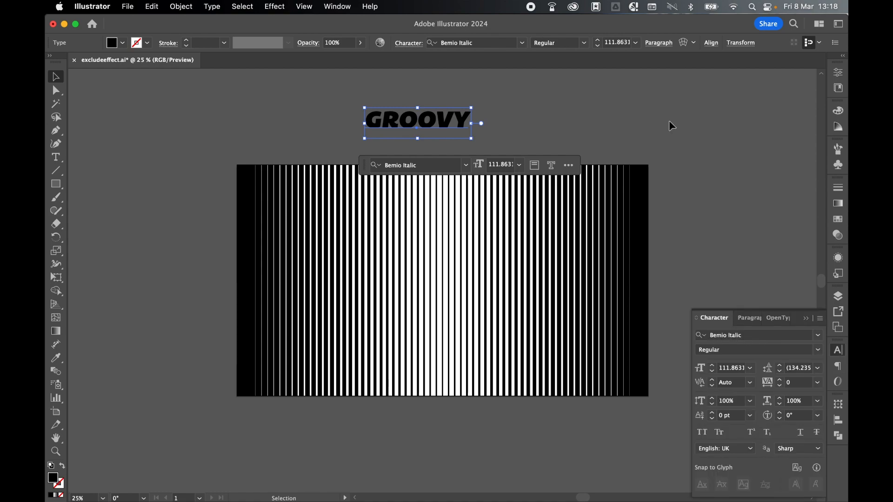
{"action": "left_click", "coordinate": [838, 355]}
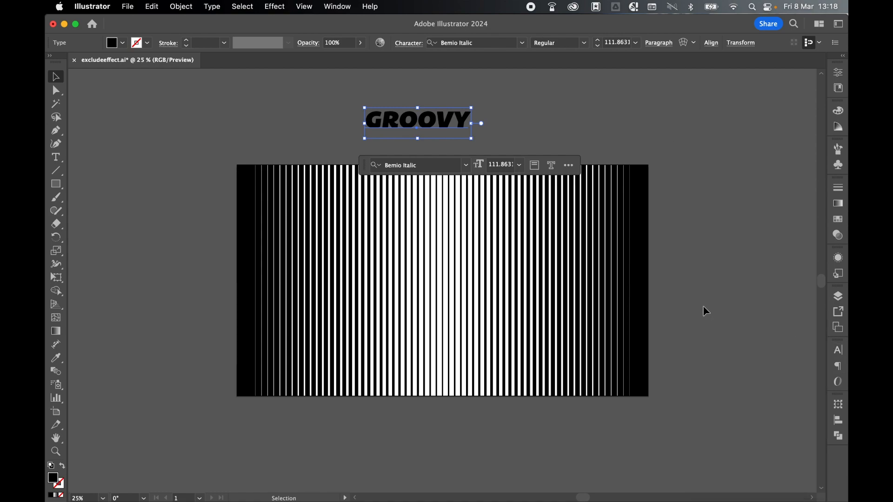
Turn on Use Preview Bounds in the General preferences and apply the change
{"action": "left_click", "coordinate": [107, 7]}
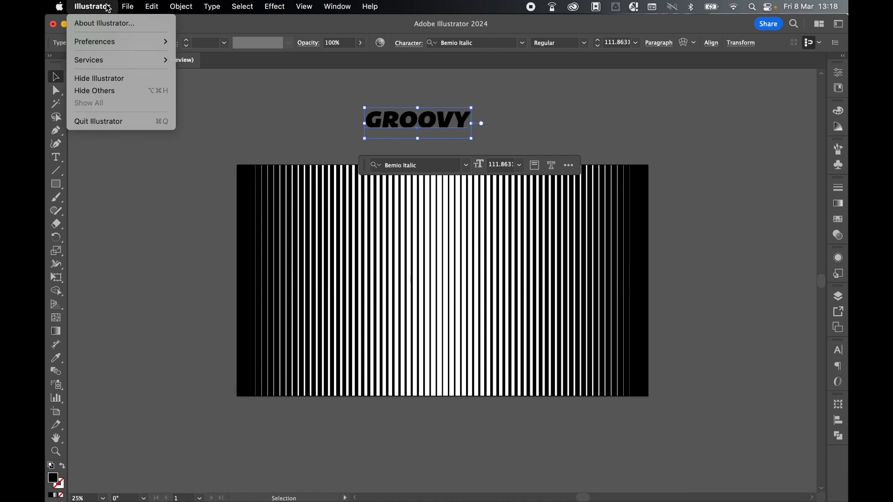
{"action": "mouse_move", "coordinate": [108, 42]}
{"action": "left_click", "coordinate": [199, 42]}
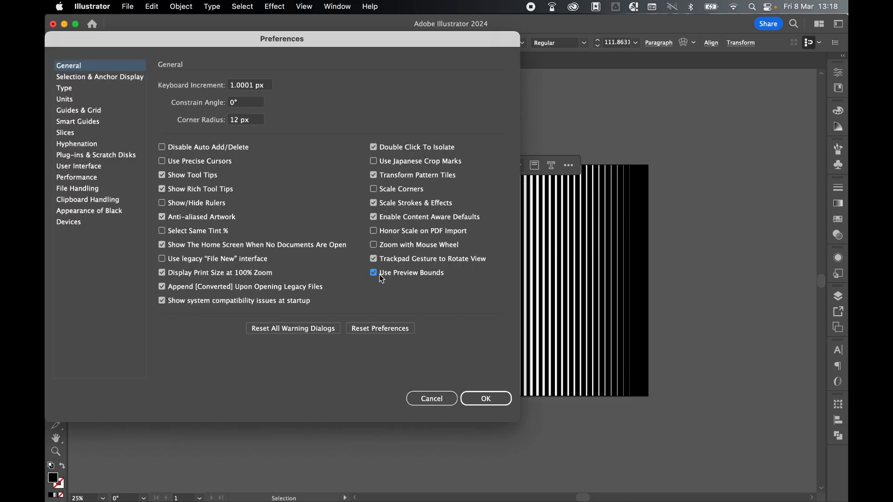
{"action": "left_click", "coordinate": [485, 398]}
Move the GROOVY text onto the middle of the stripes and scale it up proportionally to about 362 pt
{"action": "key", "text": "shift+Down"}
{"action": "left_click_drag", "start_coordinate": [484, 227], "coordinate": [607, 205]}
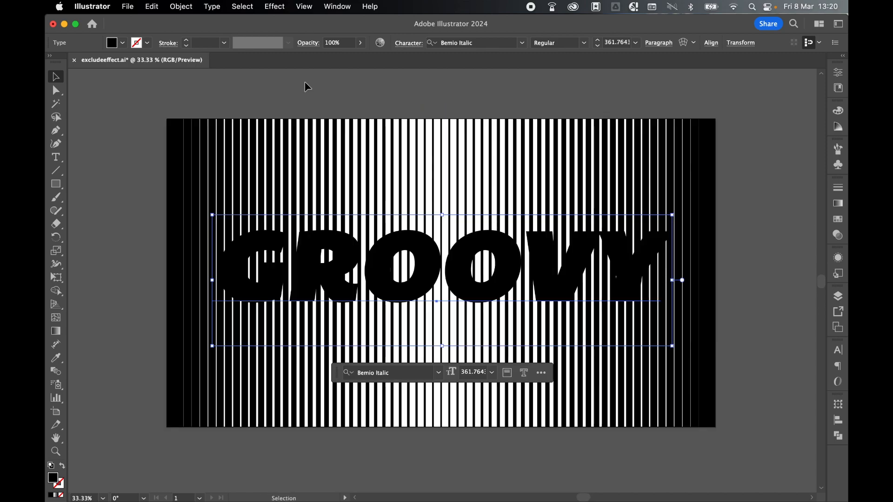
Apply the Outline Object effect to the GROOVY text so its bounds fit the letters
{"action": "left_click", "coordinate": [276, 6]}
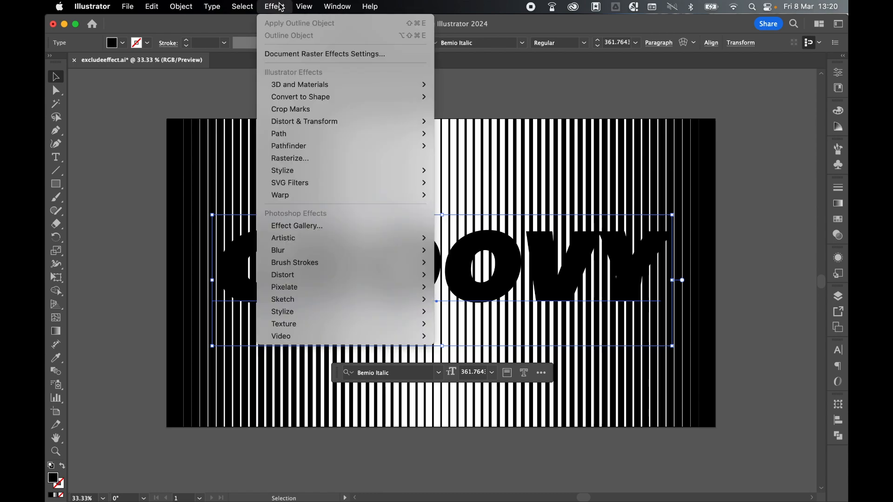
{"action": "mouse_move", "coordinate": [302, 134]}
{"action": "left_click", "coordinate": [462, 148]}
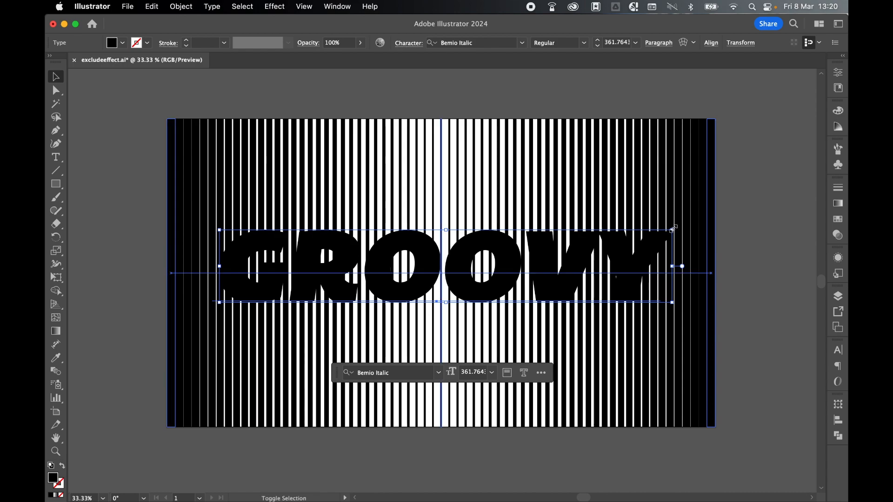
Enlarge the GROOVY text to about 413 pt and centre it horizontally and vertically on the artboard
{"action": "left_click_drag", "start_coordinate": [673, 228], "coordinate": [706, 205]}
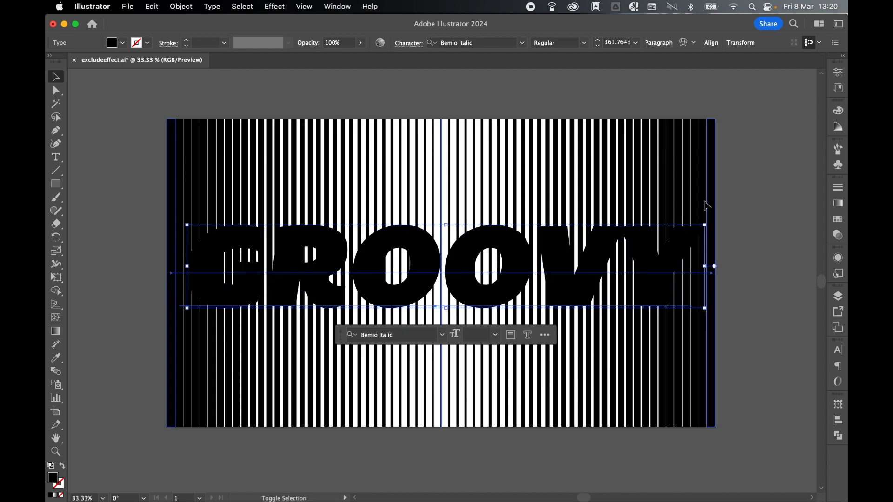
{"action": "left_click", "coordinate": [842, 422]}
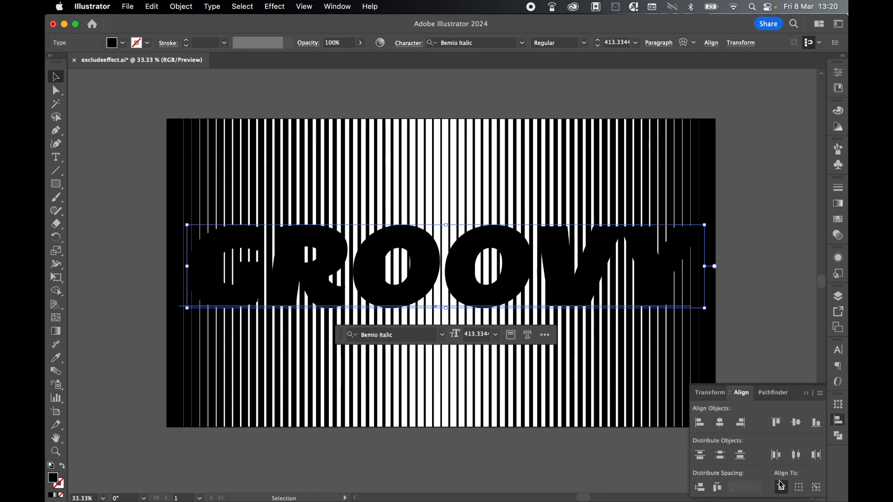
{"action": "left_click", "coordinate": [719, 427]}
{"action": "left_click", "coordinate": [796, 423]}
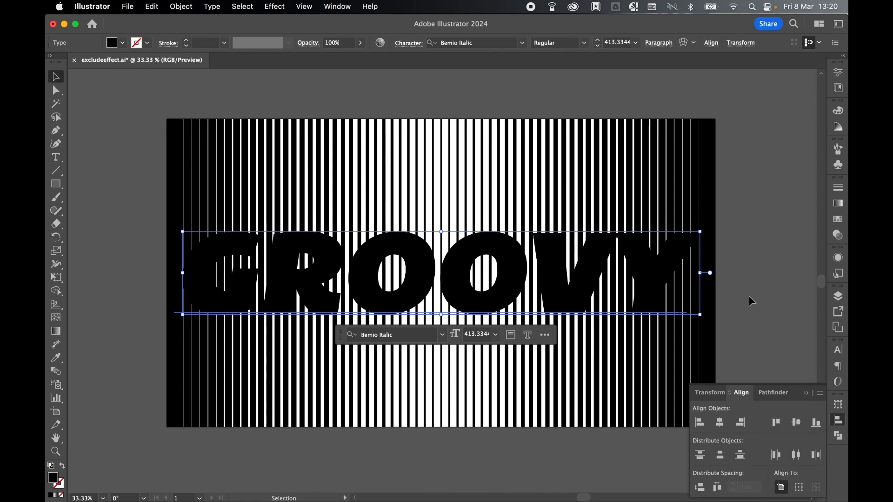
{"action": "left_click", "coordinate": [839, 423]}
{"action": "key", "text": "super+shift+a"}
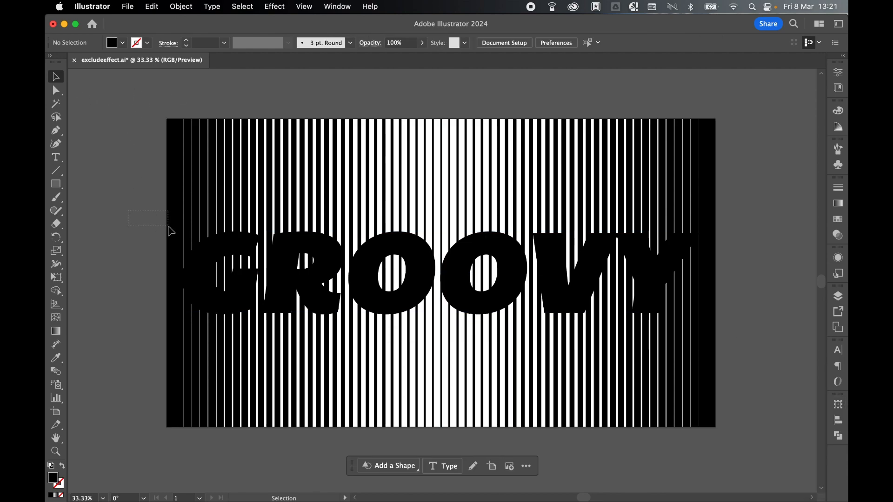
Select the GROOVY text together with the striped background and group them
{"action": "left_click_drag", "start_coordinate": [168, 212], "coordinate": [328, 358]}
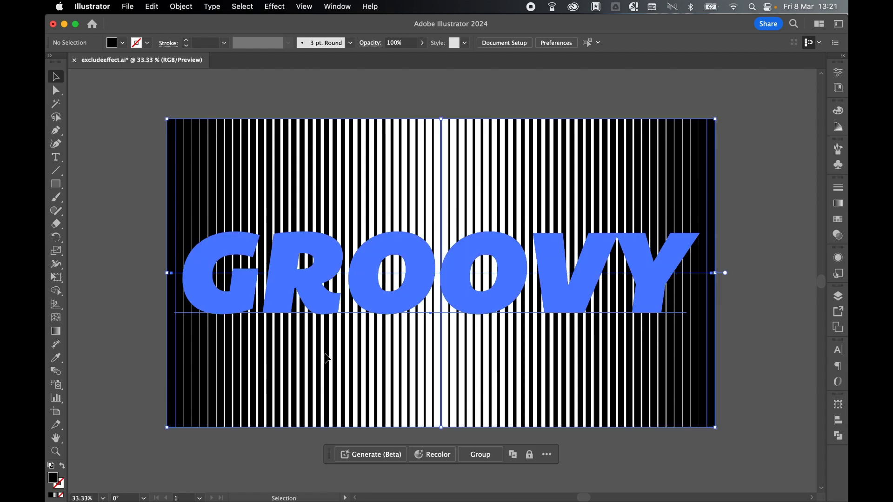
{"action": "right_click", "coordinate": [329, 281]}
{"action": "left_click", "coordinate": [370, 401]}
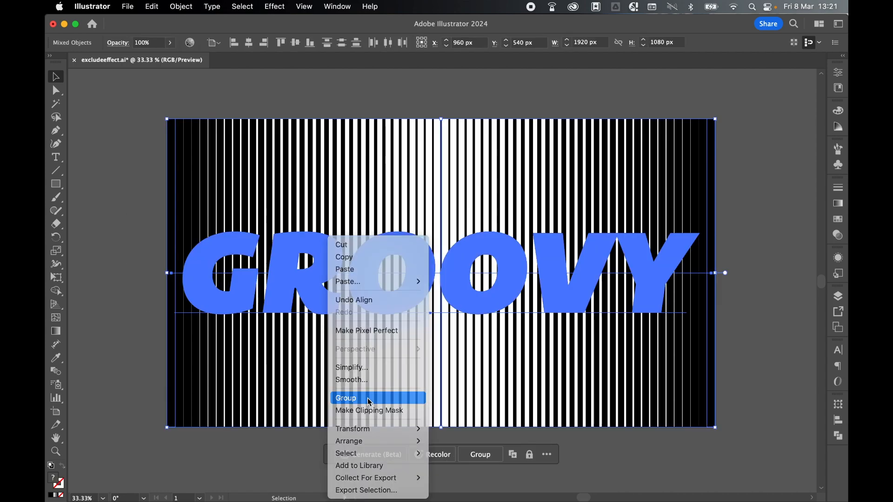
Apply the Pathfinder Exclude effect to the group of text and stripes, then deselect it
{"action": "left_click", "coordinate": [275, 6]}
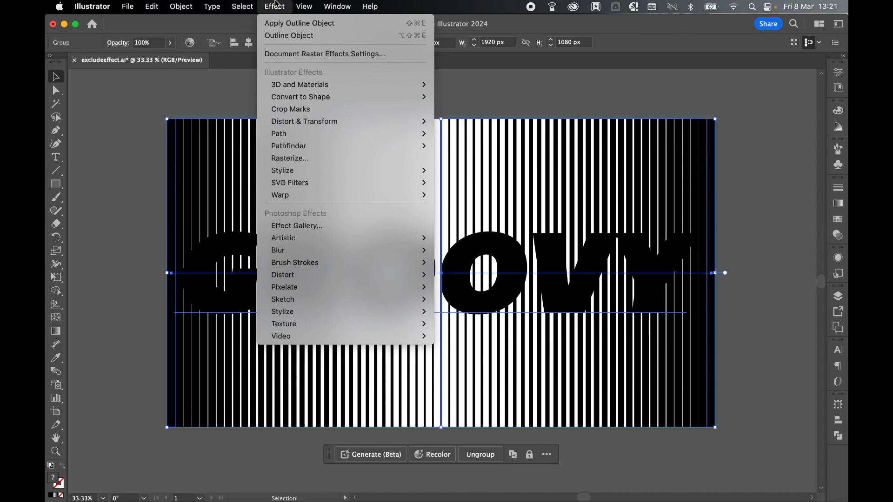
{"action": "mouse_move", "coordinate": [309, 149]}
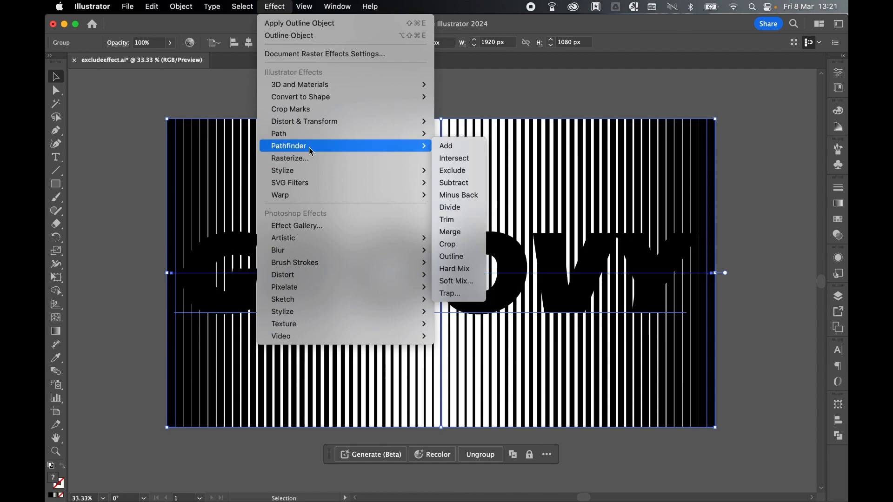
{"action": "left_click", "coordinate": [456, 177]}
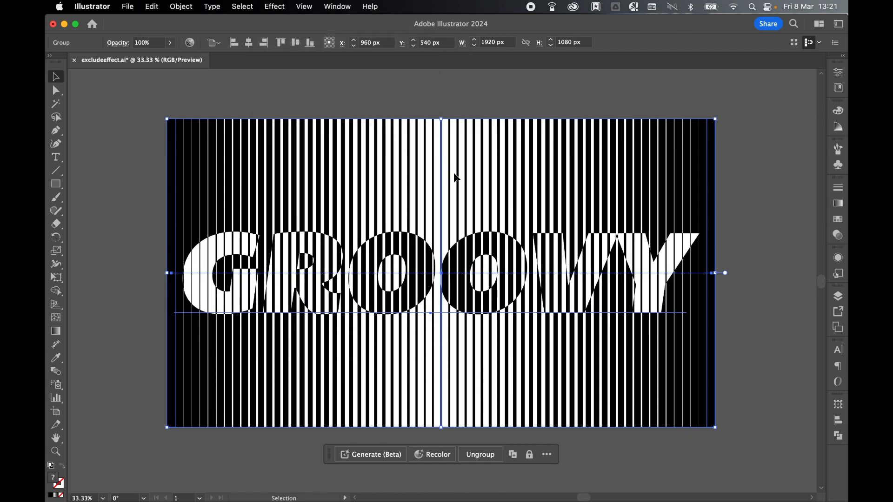
{"action": "left_click", "coordinate": [508, 107]}
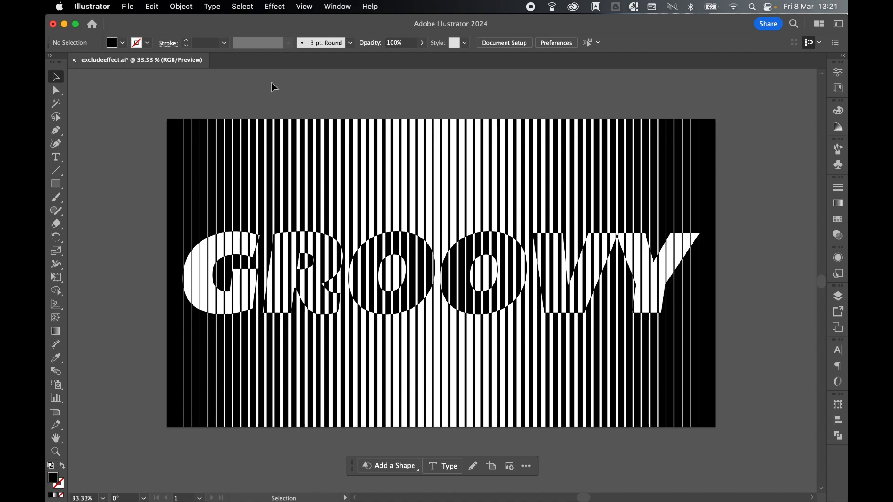
Widen the stripe blend by moving its spine's right end anchor straight out to about X 2101 px and its left end anchor outward
{"action": "left_click", "coordinate": [353, 200]}
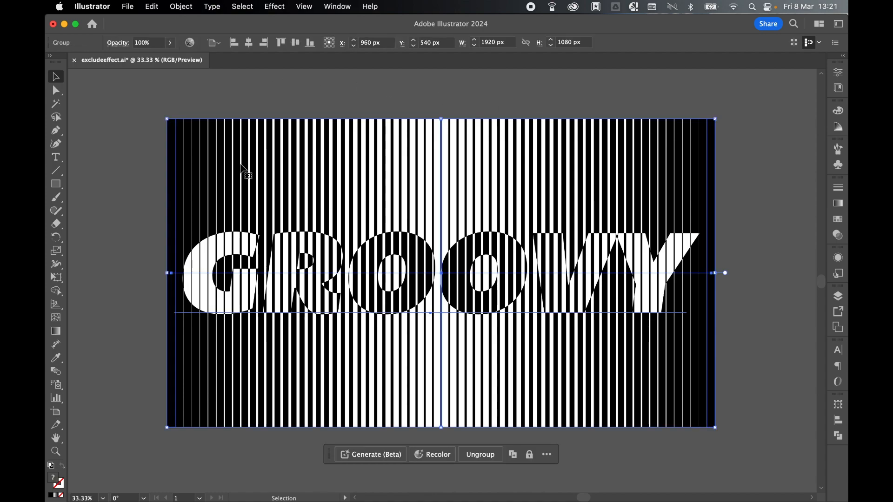
{"action": "left_click", "coordinate": [57, 91]}
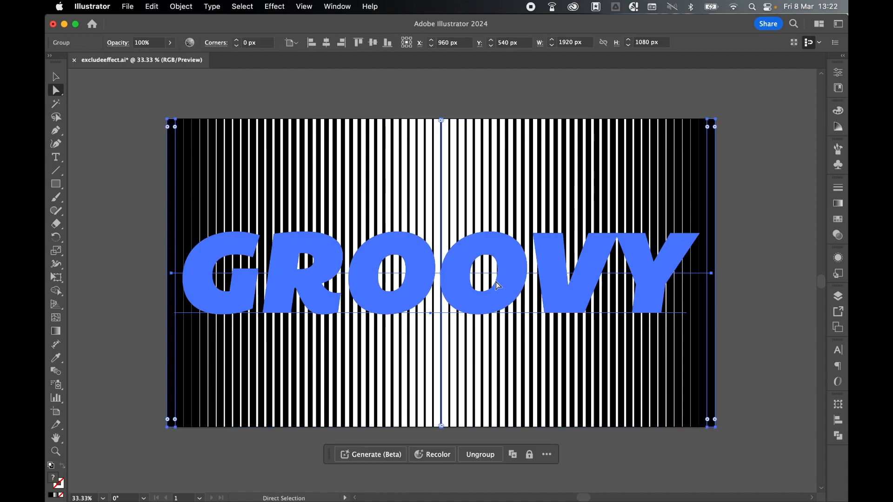
{"action": "left_click", "coordinate": [711, 273]}
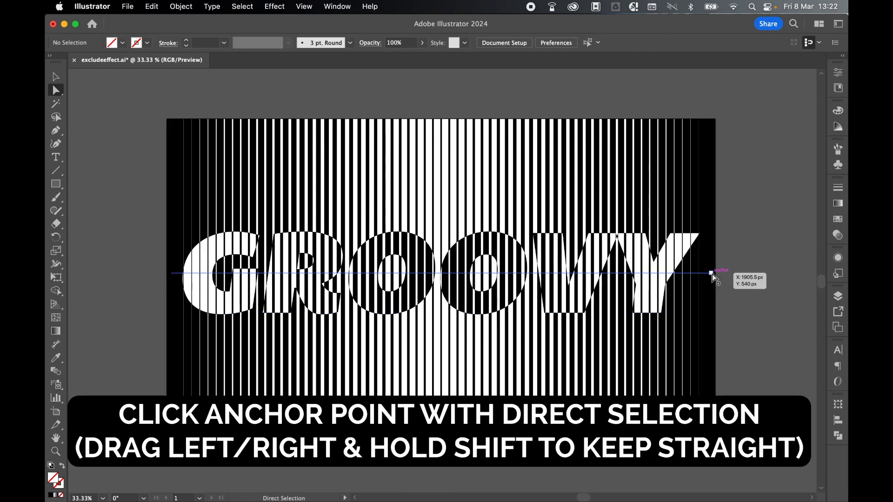
{"action": "left_click_drag", "start_coordinate": [713, 274], "coordinate": [767, 274]}
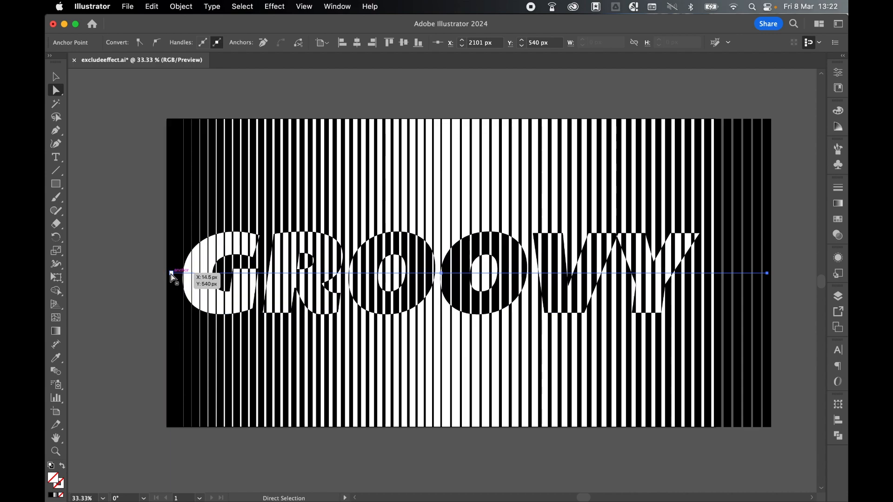
{"action": "left_click_drag", "start_coordinate": [171, 275], "coordinate": [124, 274]}
{"action": "key", "text": "super+z"}
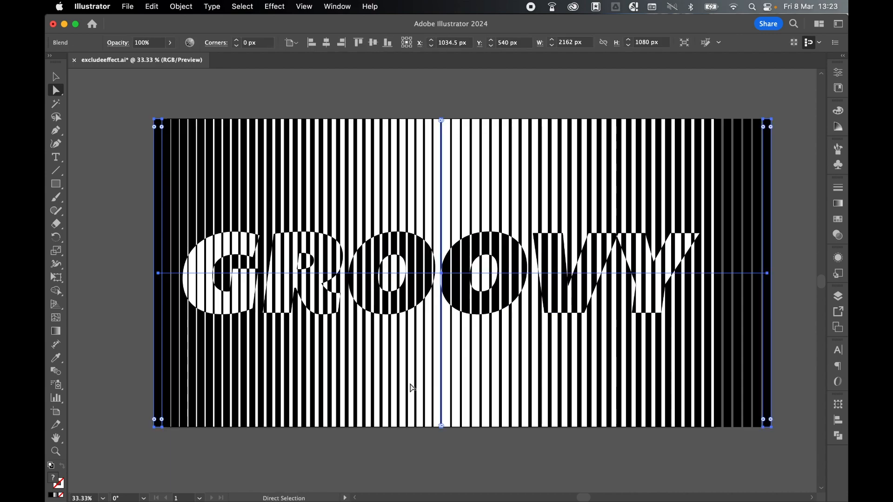
Shift the middle anchor of the stripe blend horizontally to about X 1239 px and deselect the artwork
{"action": "left_click", "coordinate": [441, 273]}
{"action": "left_click_drag", "start_coordinate": [442, 273], "coordinate": [523, 276]}
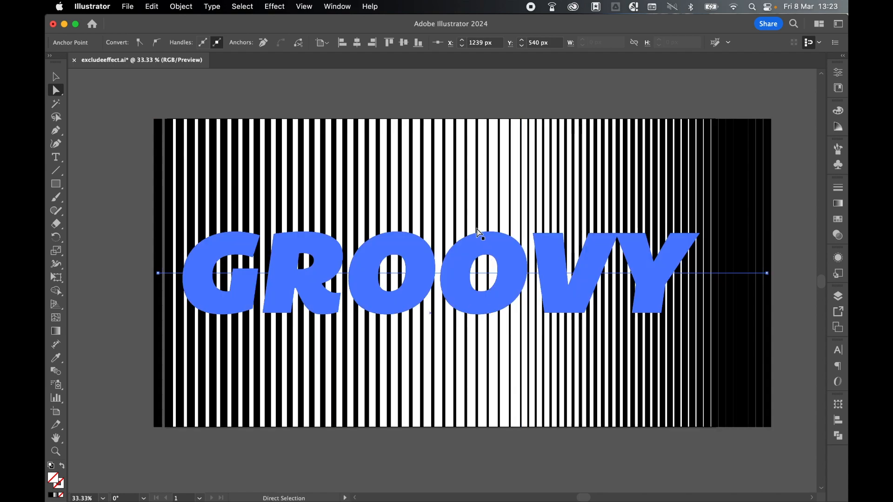
{"action": "key", "text": "v"}
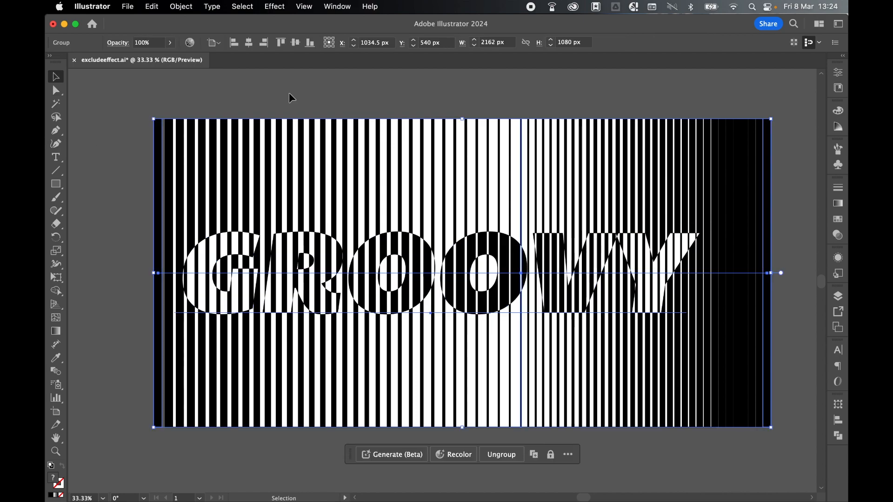
{"action": "left_click", "coordinate": [292, 98]}
Select the GROOVY characters, preview other fonts but keep Bemio Italic, and reduce the font size to 407 pt
{"action": "left_click_drag", "start_coordinate": [56, 157], "coordinate": [94, 158]}
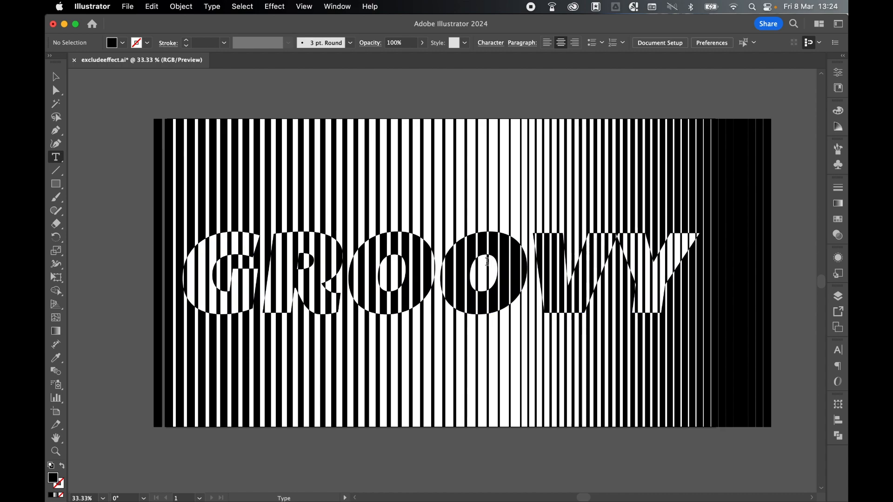
{"action": "left_click_drag", "start_coordinate": [691, 253], "coordinate": [185, 255]}
{"action": "left_click", "coordinate": [838, 349]}
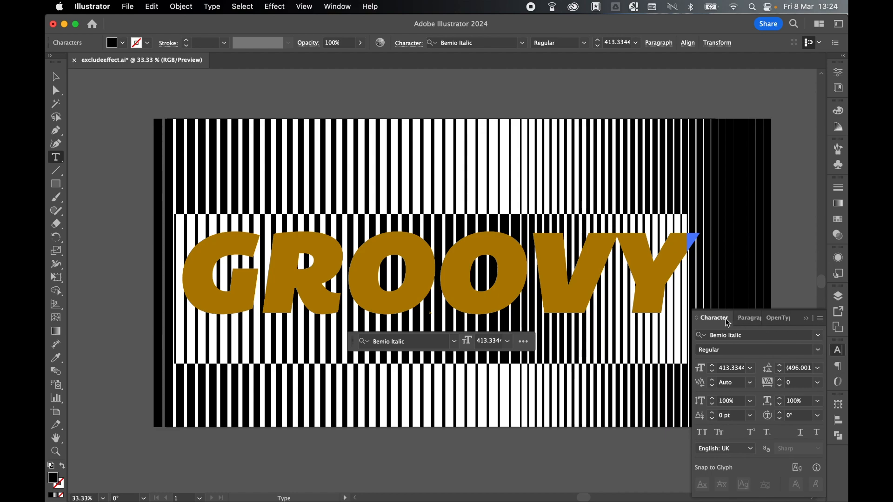
{"action": "left_click", "coordinate": [817, 335]}
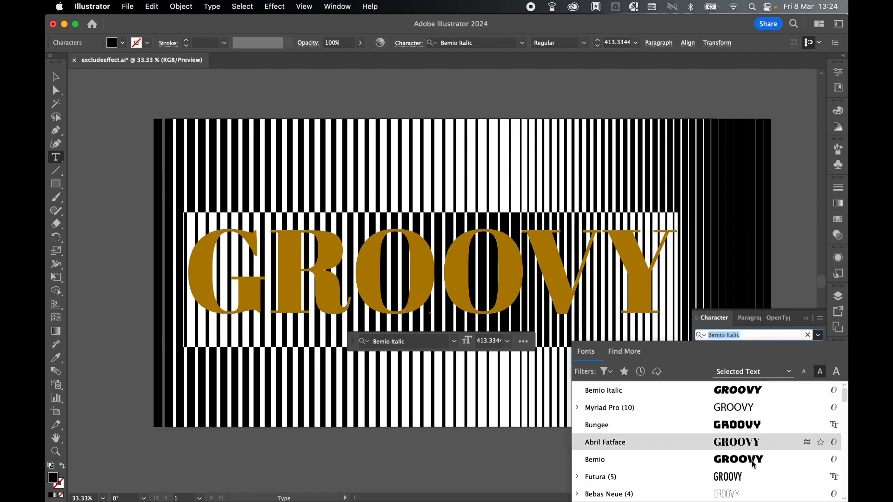
{"action": "left_click", "coordinate": [746, 389]}
{"action": "left_click", "coordinate": [711, 370]}
{"action": "left_click", "coordinate": [712, 370]}
{"action": "left_click", "coordinate": [711, 370]}
{"action": "left_click", "coordinate": [711, 371]}
{"action": "left_click", "coordinate": [711, 370]}
{"action": "left_click", "coordinate": [711, 371]}
{"action": "left_click", "coordinate": [711, 371]}
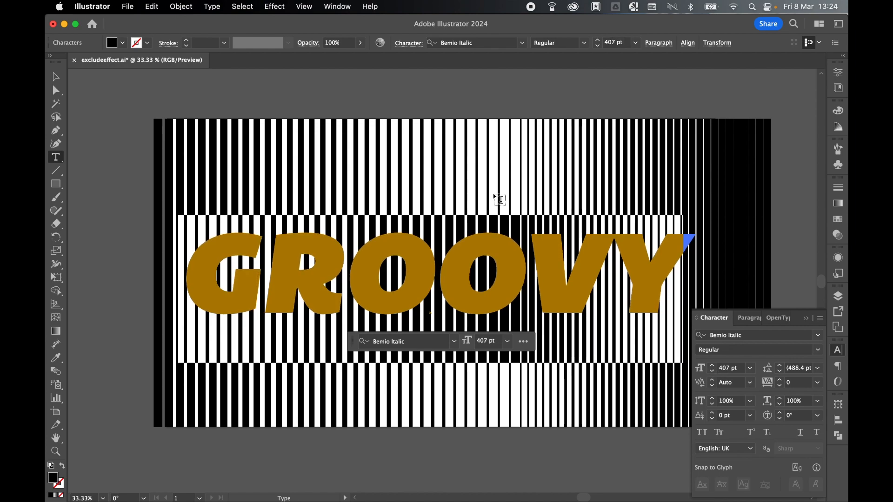
Replace the word GROOVY with funky and select the whole word
{"action": "type", "text": "funky"}
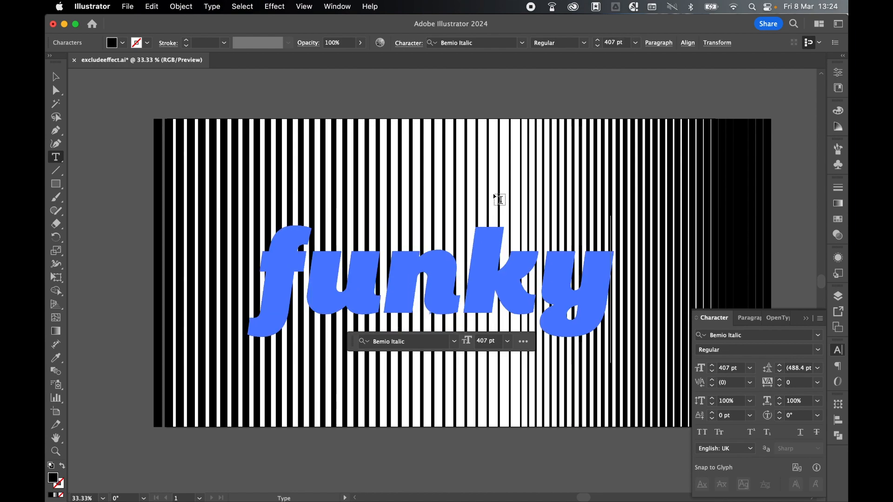
{"action": "key", "text": "cmd+a"}
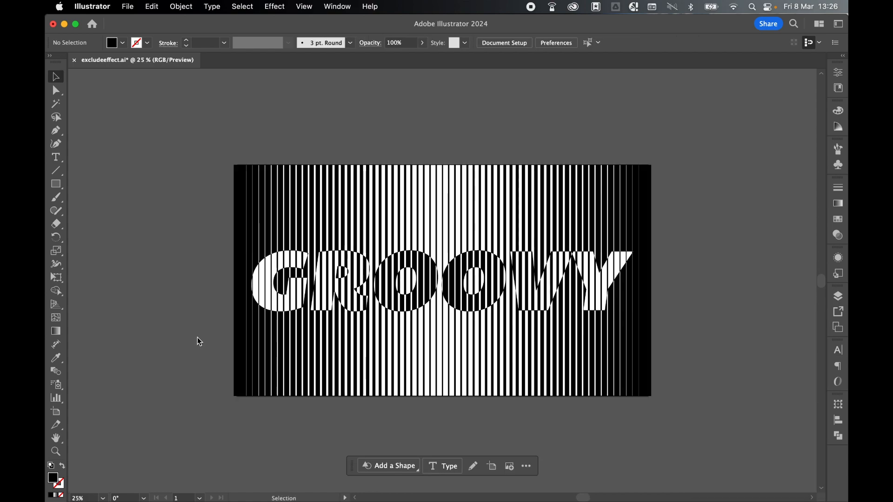